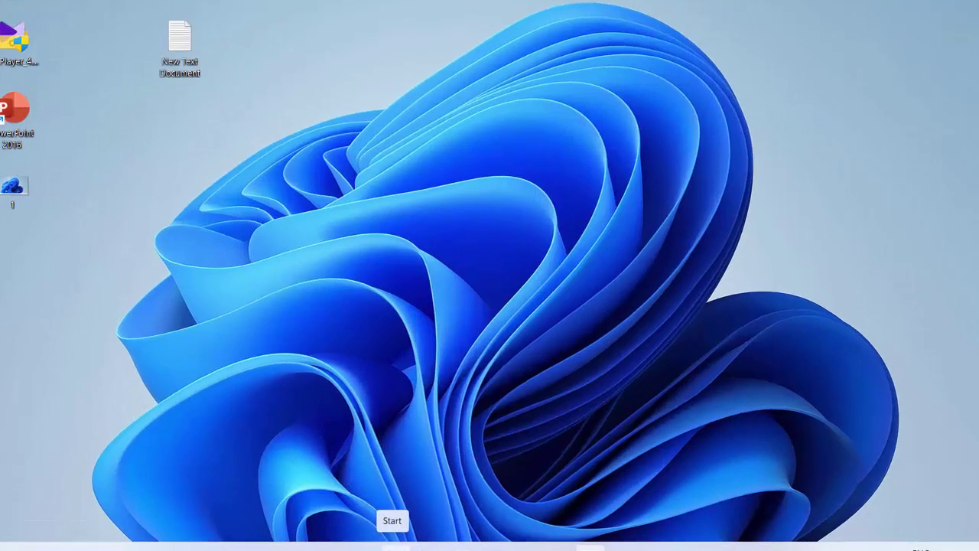
- Open Task Manager from the Win+X menu and scroll down to Windows Explorer
right_click(392, 546)
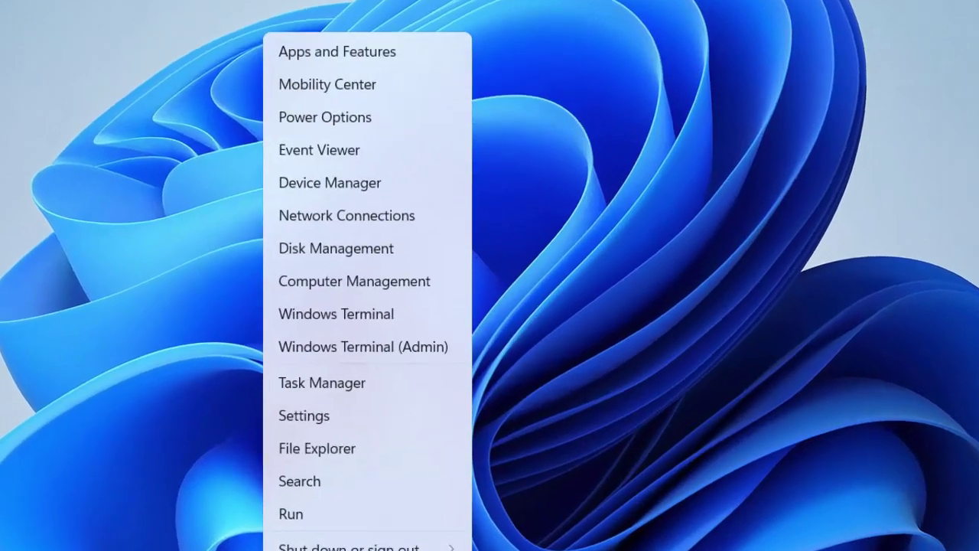
left_click(331, 394)
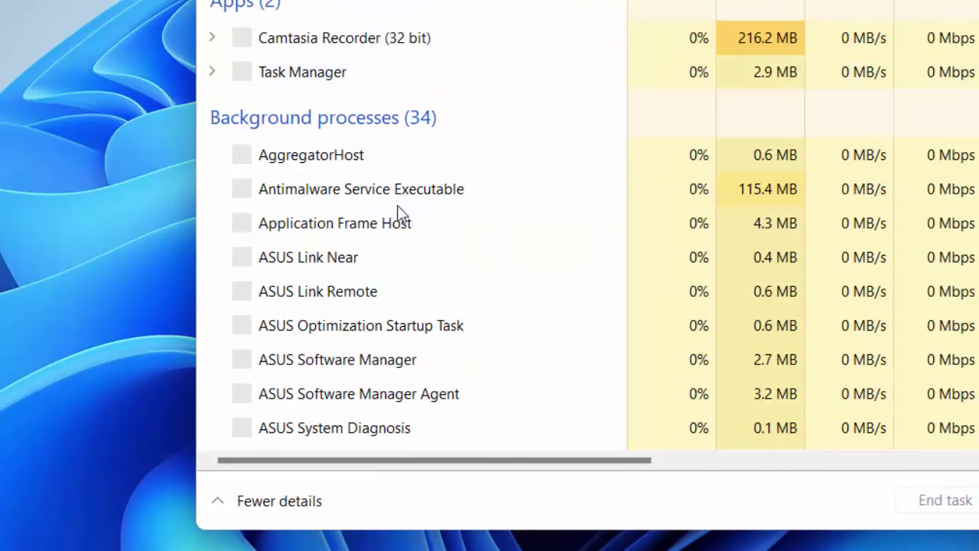
scroll(459, 211, "down", 3)
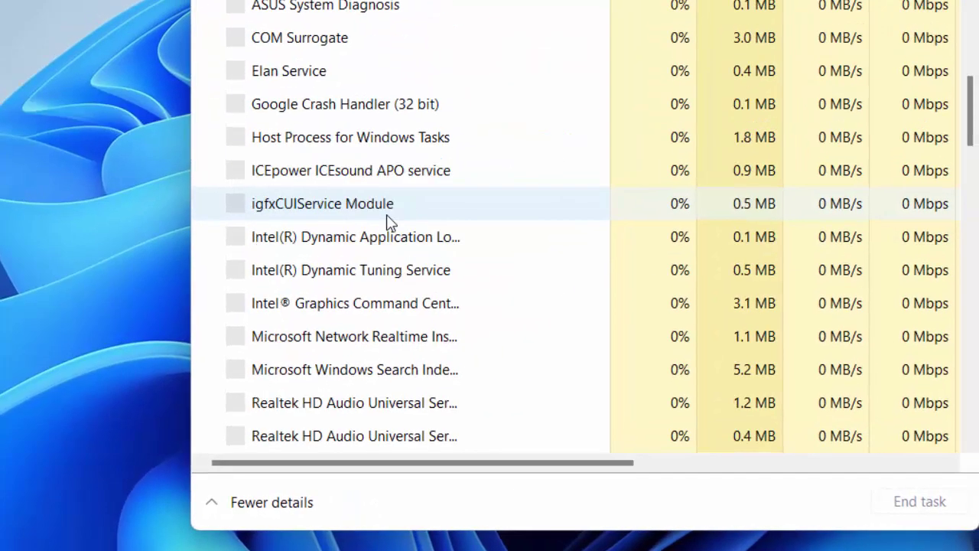
scroll(388, 219, "down", 8)
scroll(359, 247, "down", 2)
scroll(358, 246, "down", 3)
scroll(357, 247, "down", 4)
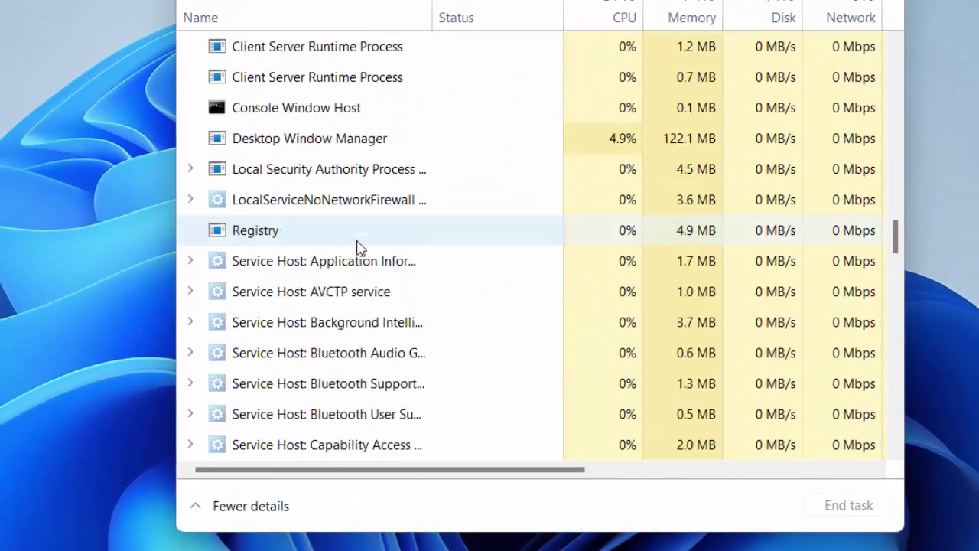
scroll(357, 247, "down", 3)
scroll(357, 246, "down", 5)
scroll(358, 248, "down", 5)
scroll(357, 249, "down", 5)
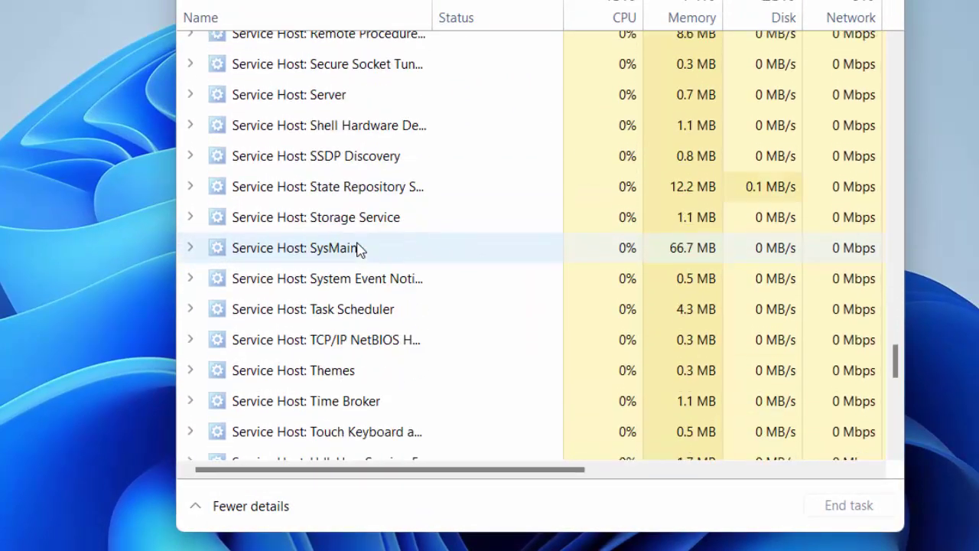
scroll(357, 248, "down", 2)
scroll(357, 249, "down", 4)
scroll(357, 249, "down", 5)
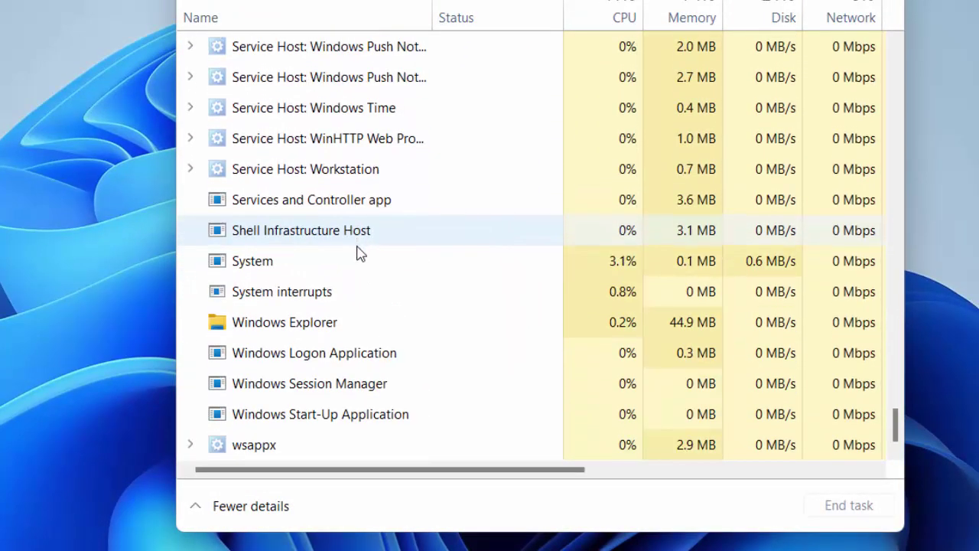
- Restart the Windows Explorer process, then close Task Manager
left_click(327, 325)
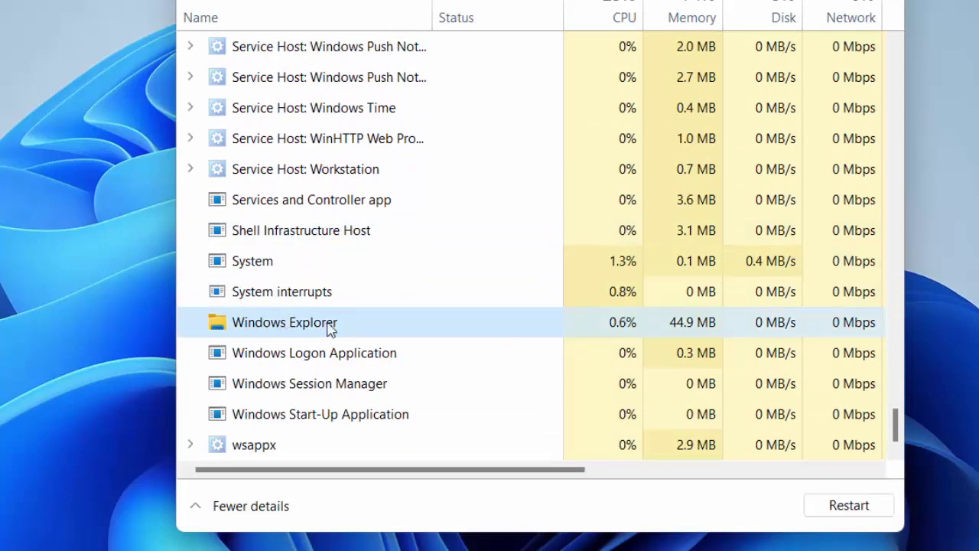
left_click(859, 512)
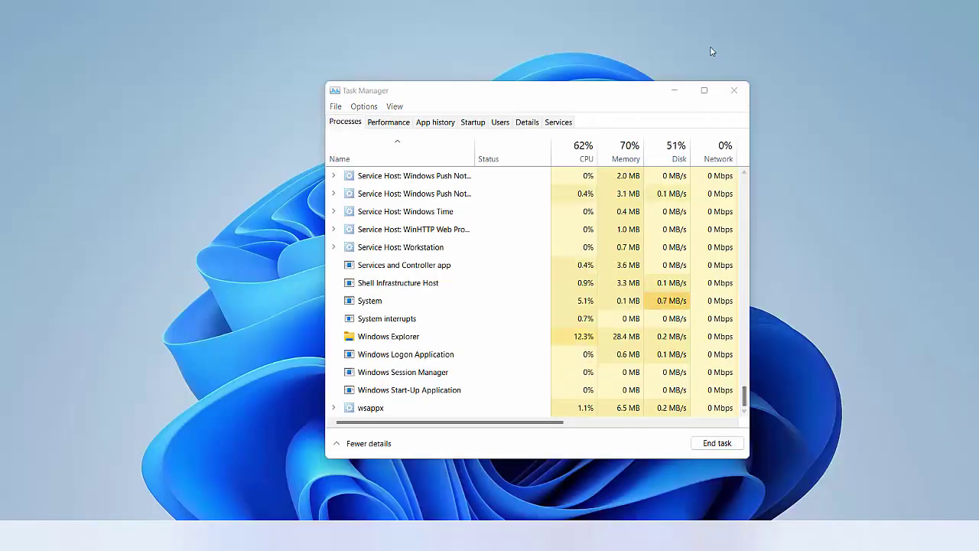
left_click(740, 93)
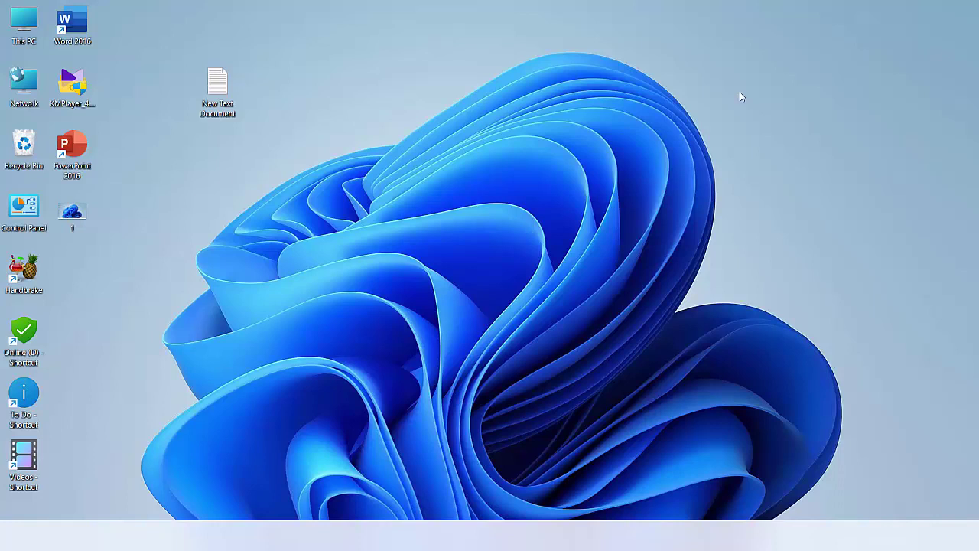
- Search 'bluetooth setting' and open the Bluetooth & devices settings page
key("super")
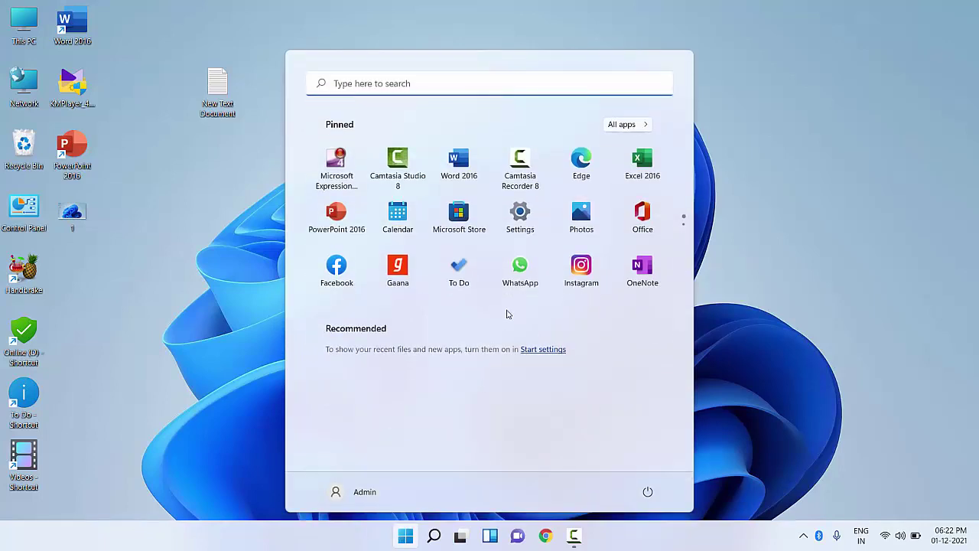
type("bluet")
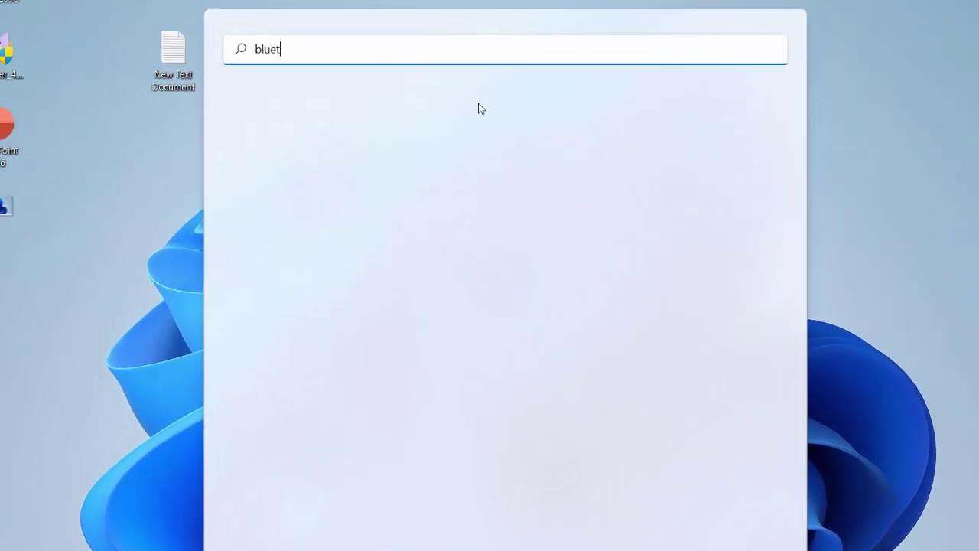
type("ooth sett")
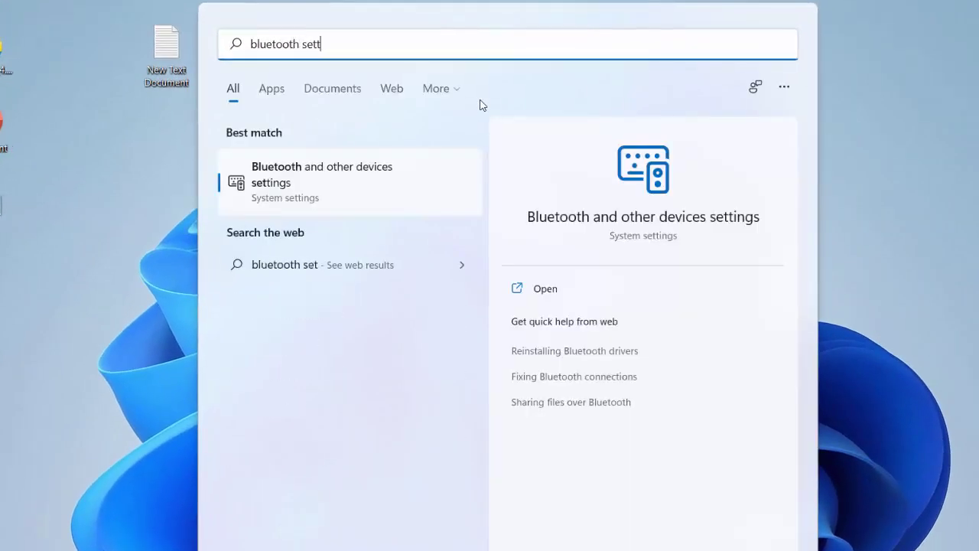
type("ing")
left_click(349, 174)
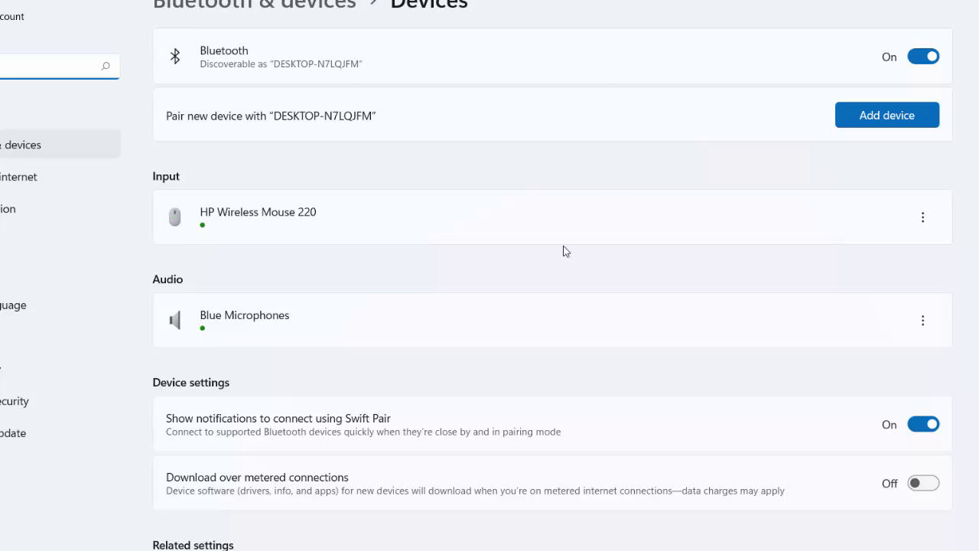
- In More Bluetooth settings, keep 'Show the Bluetooth icon in the notification area' checked and confirm with OK
scroll(566, 251, "down", 1)
scroll(563, 250, "down", 3)
scroll(565, 248, "down", 1)
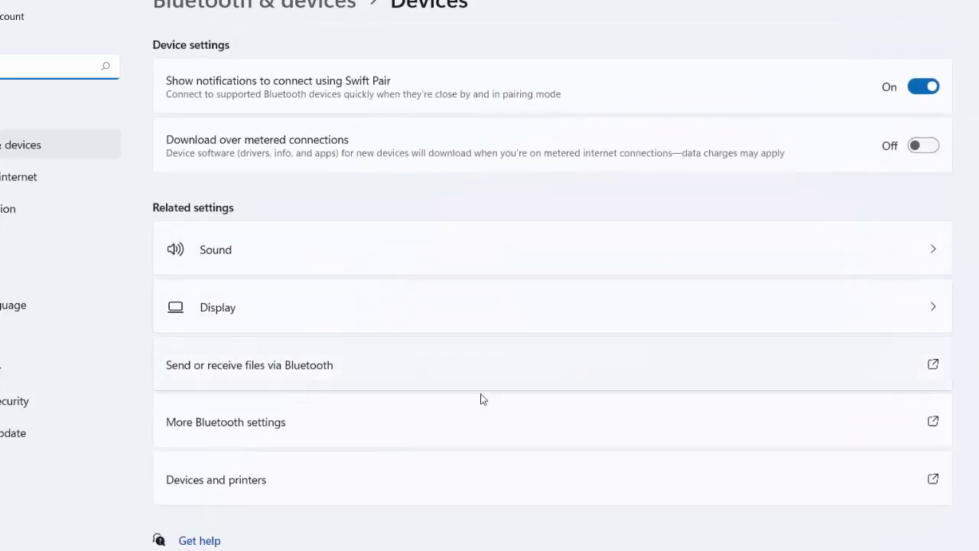
left_click(277, 431)
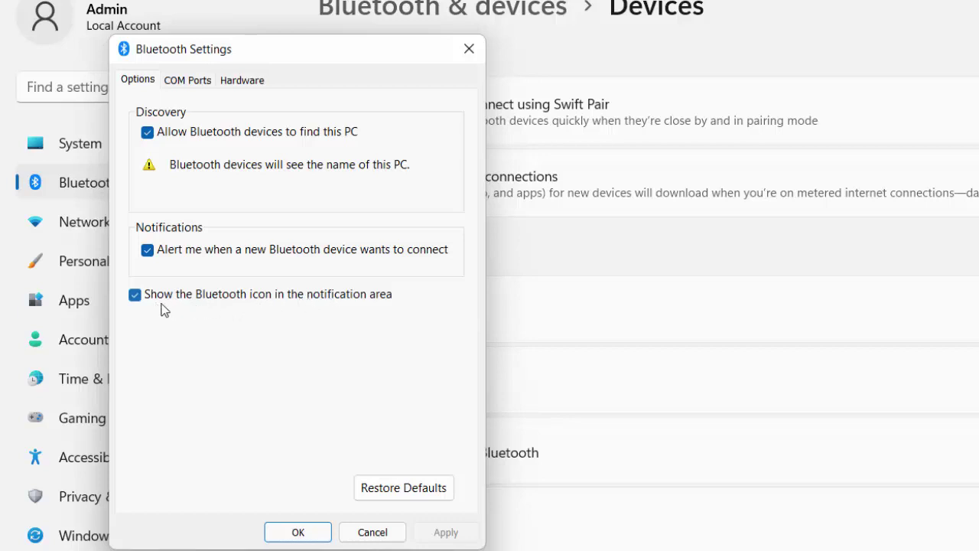
left_click(300, 531)
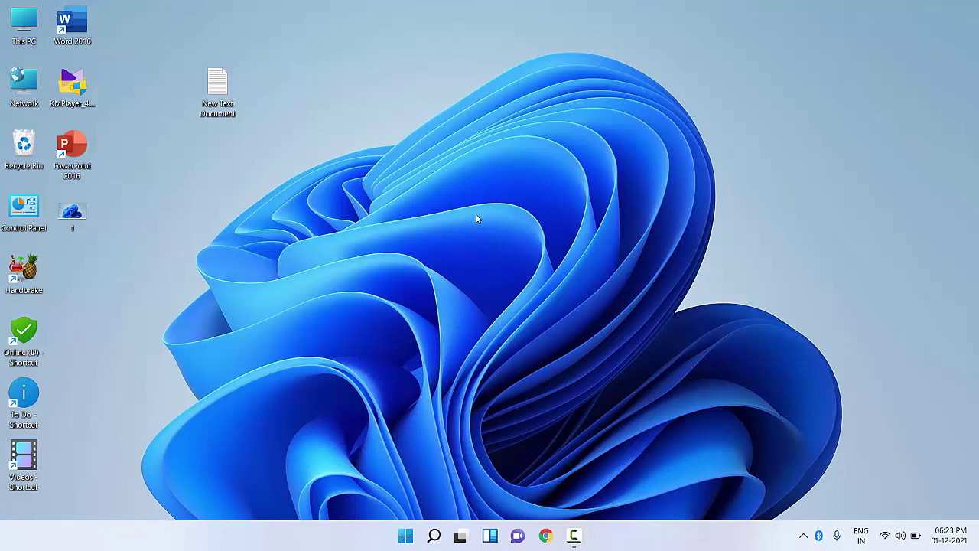
- Search for 'services' and launch the Services app
key("super")
type("se")
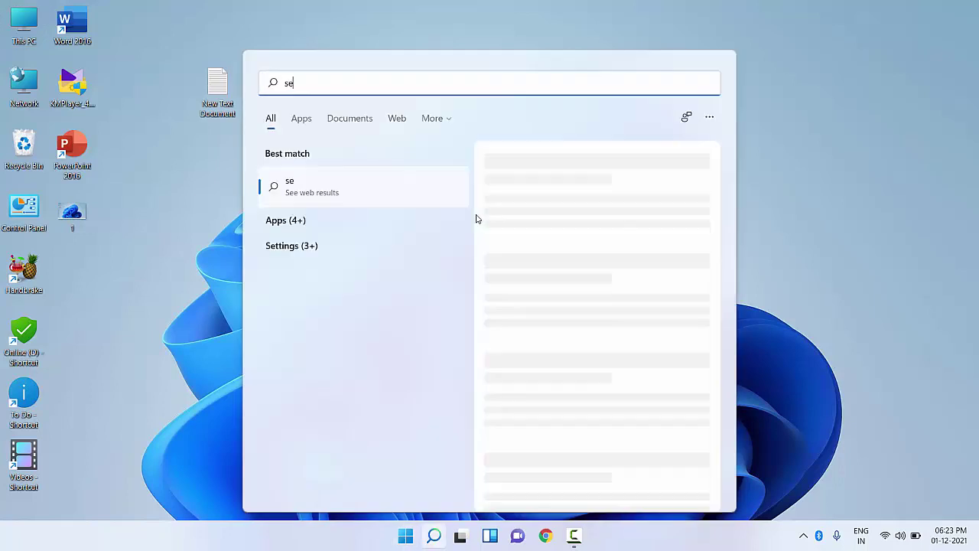
type("rvices")
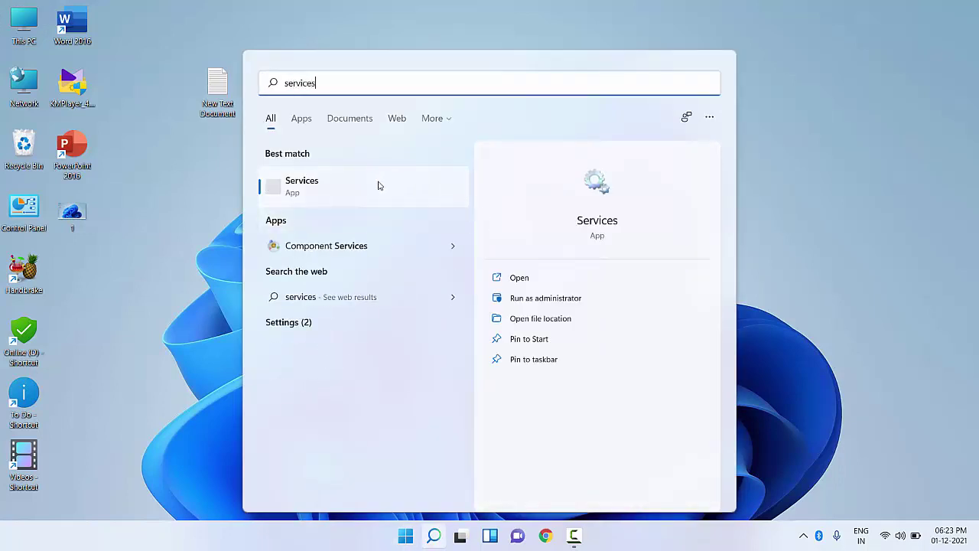
left_click(378, 186)
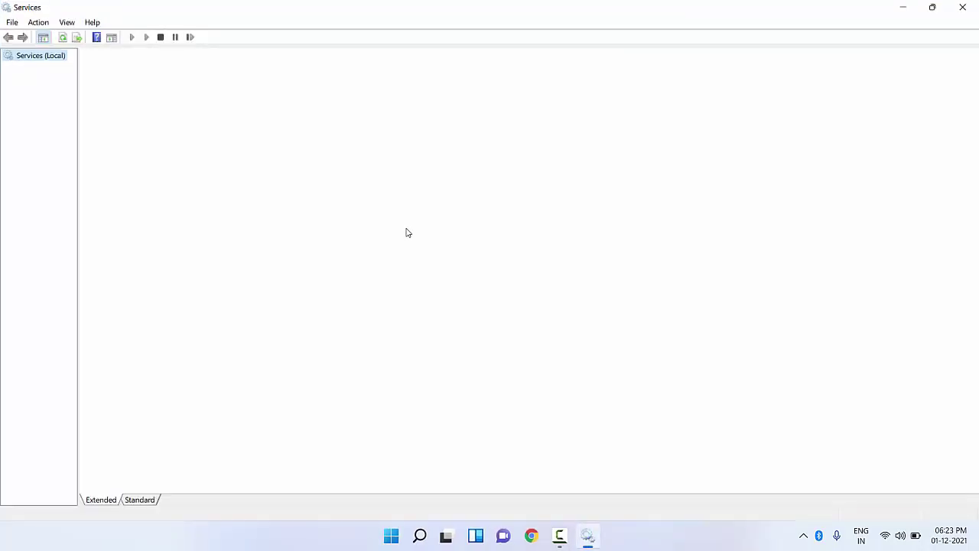
- Open the Bluetooth Support Service's properties from the services list
scroll(362, 328, "down", 8)
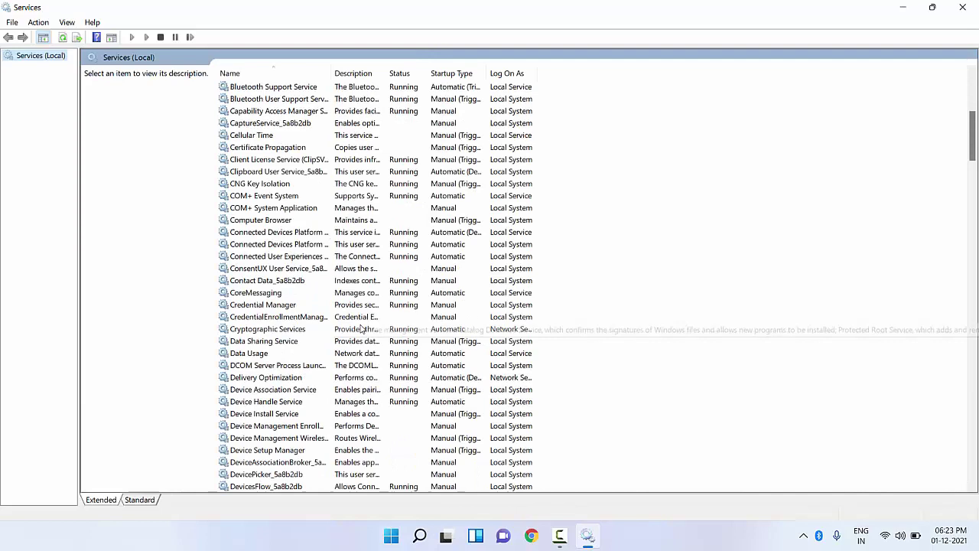
scroll(362, 327, "down", 15)
left_click(360, 316)
key("b")
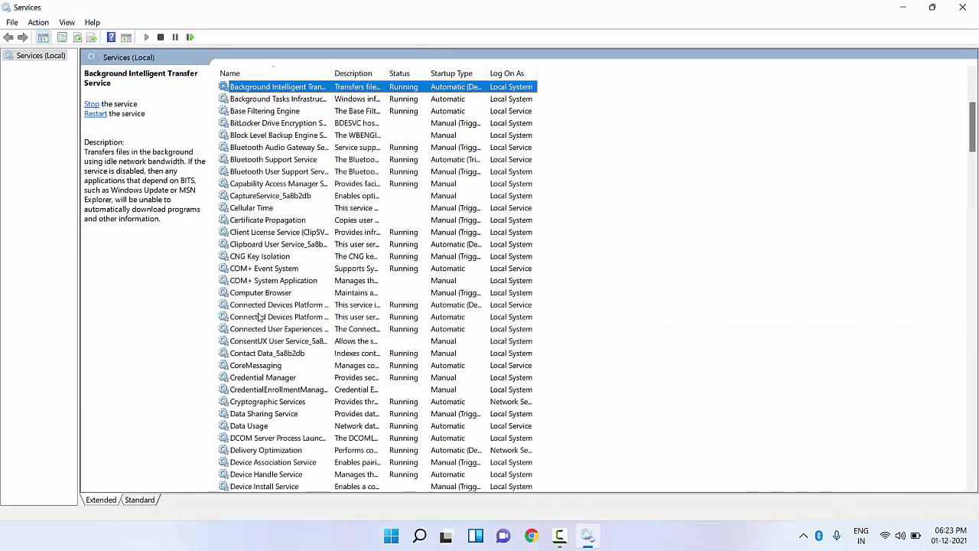
left_click(298, 162)
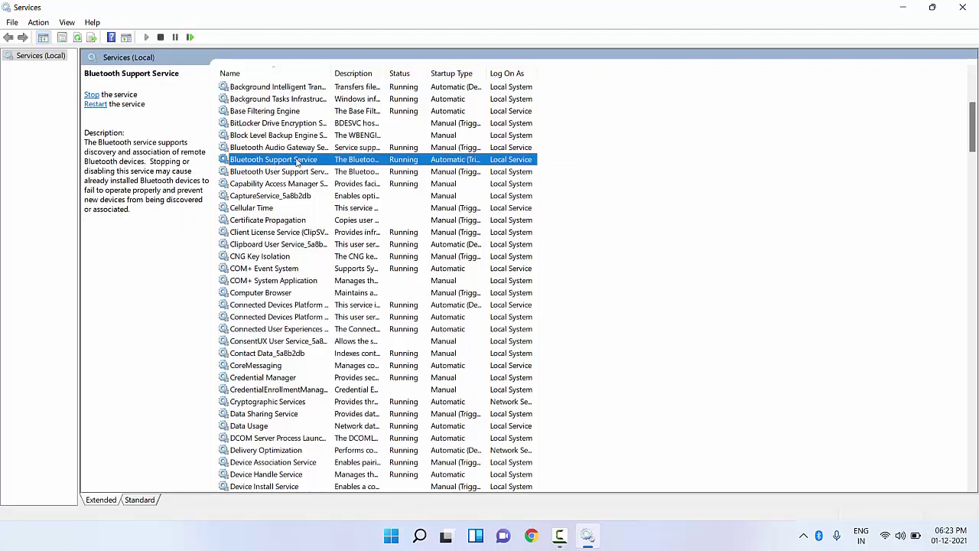
double_click(297, 161)
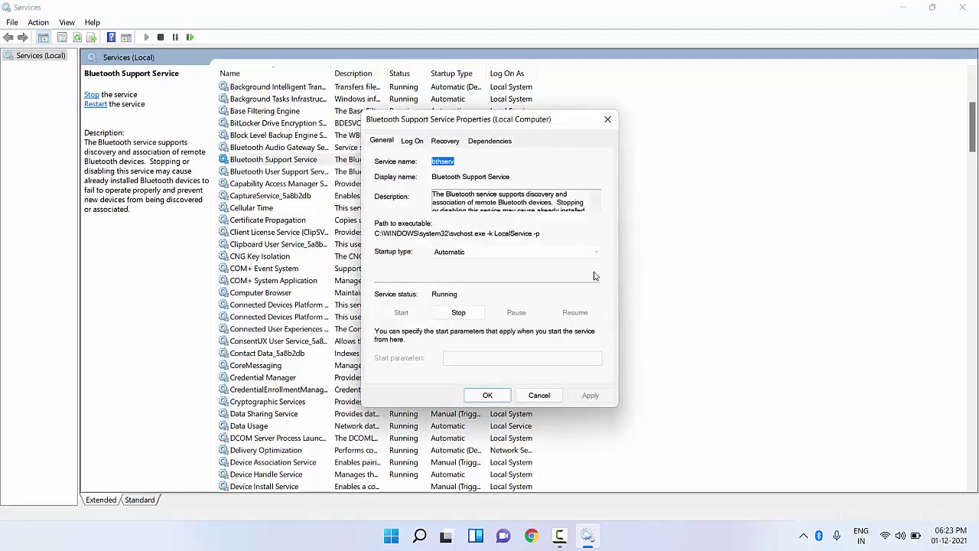
- Keep its startup type Automatic, apply the setting, and close Services
left_click(464, 251)
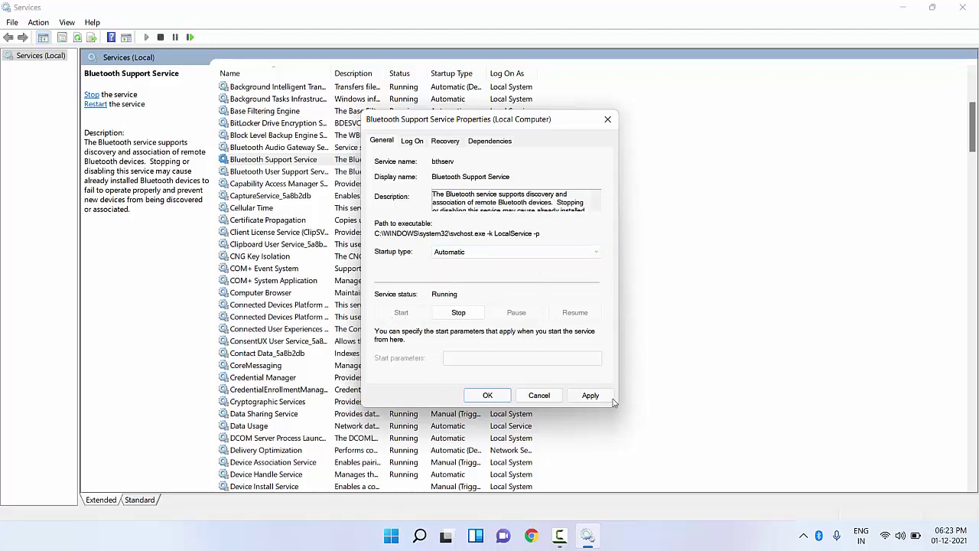
left_click(605, 396)
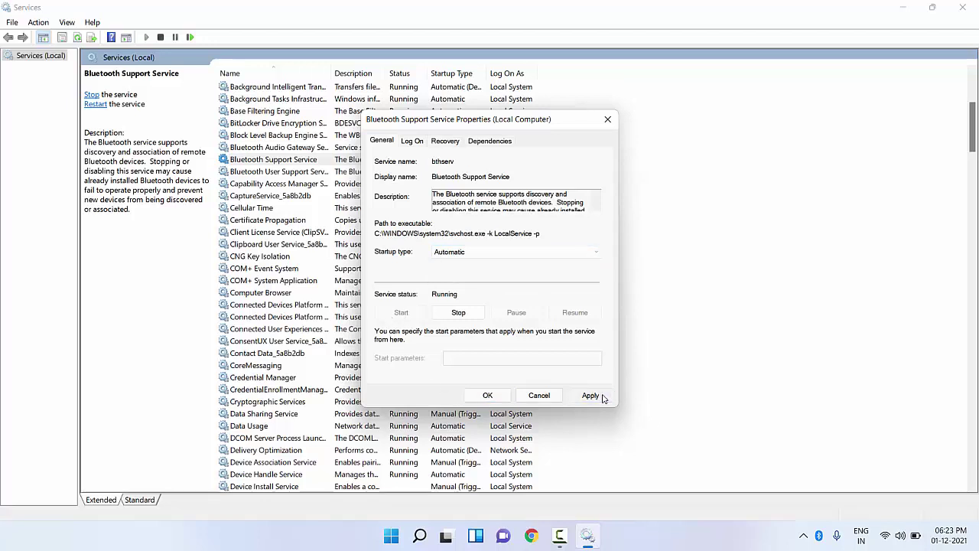
left_click(508, 399)
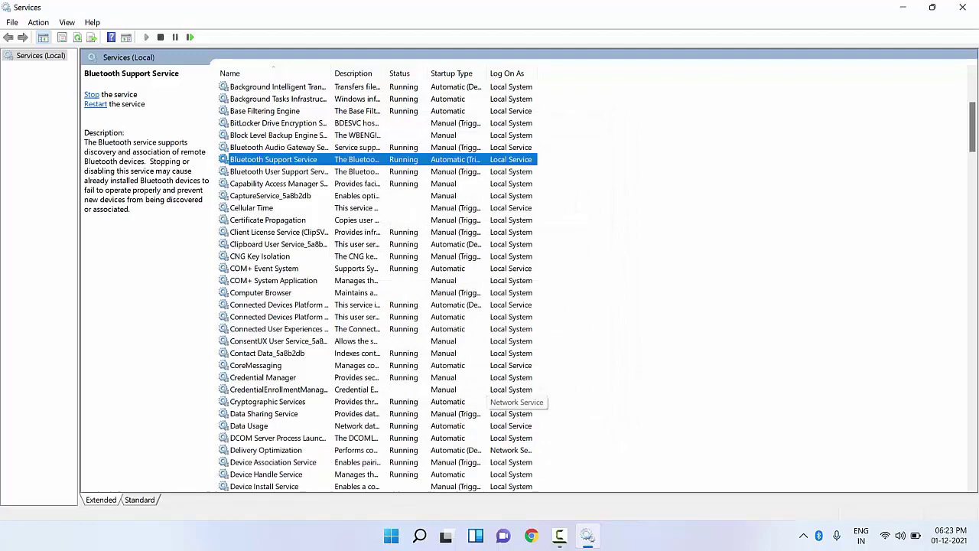
left_click(963, 7)
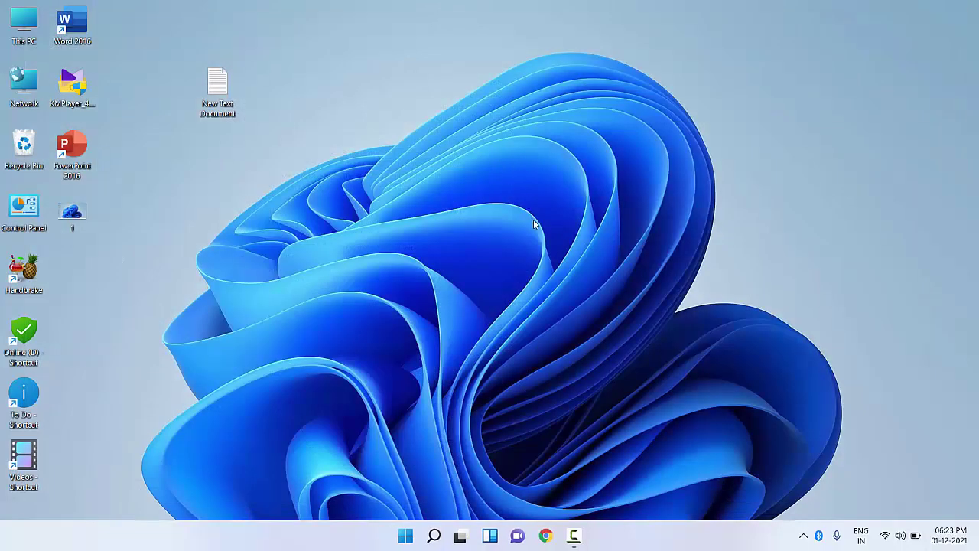
- Refresh the desktop from its right-click menu
right_click(533, 219)
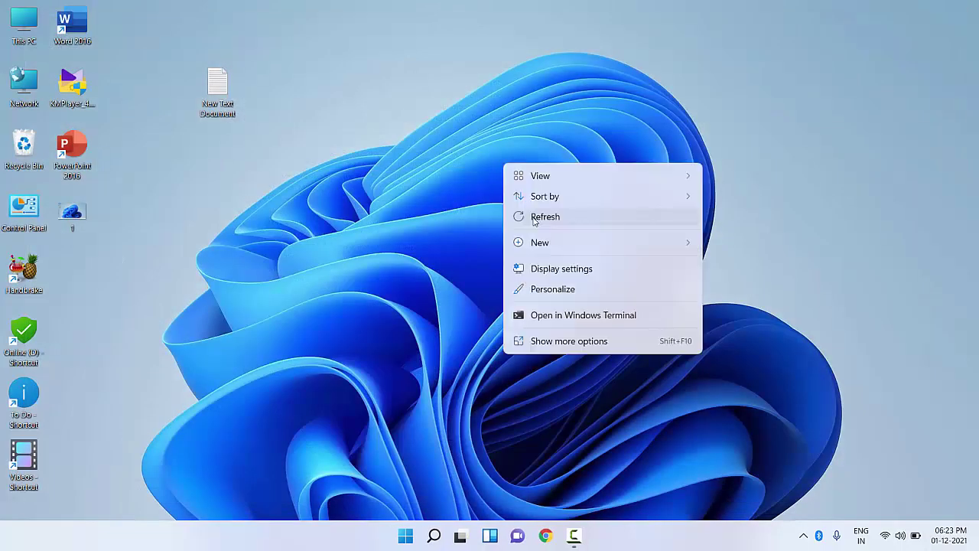
left_click(534, 216)
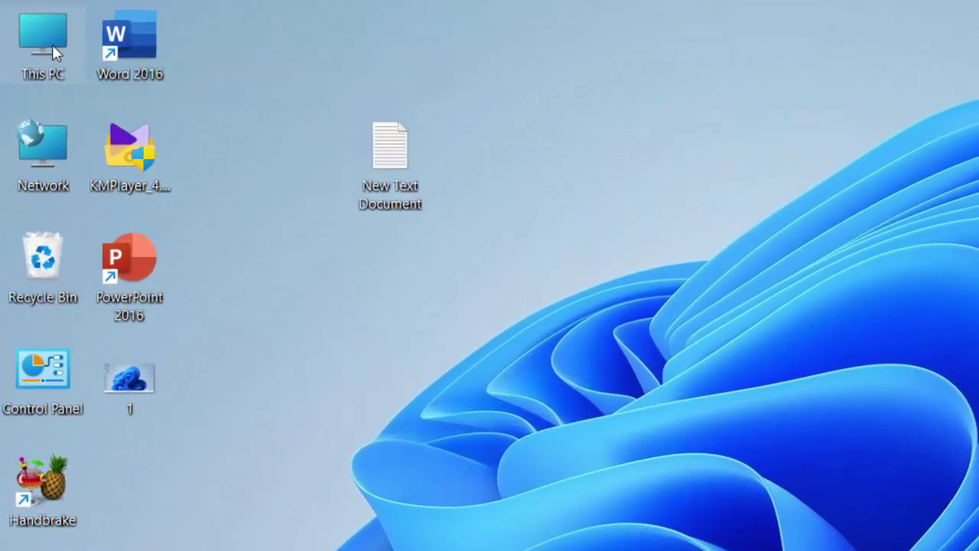
- Open Device Manager via This PC > Manage and disable the Microsoft AC Adapter under Batteries
right_click(53, 46)
left_click(163, 120)
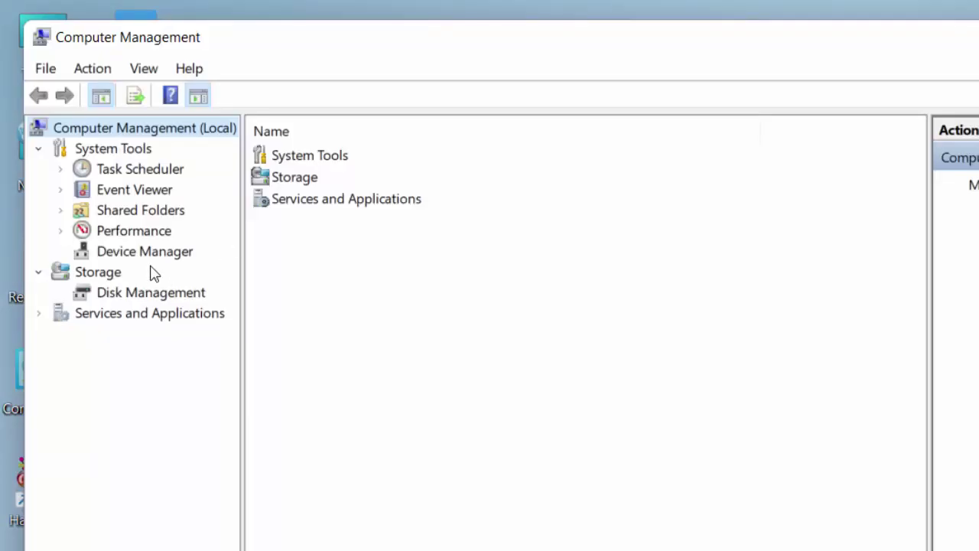
left_click(159, 259)
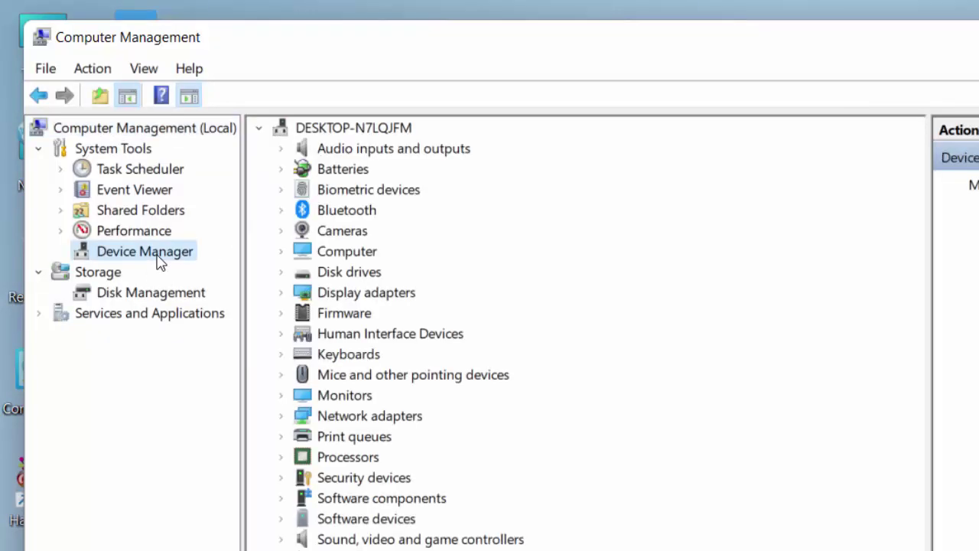
left_click(282, 170)
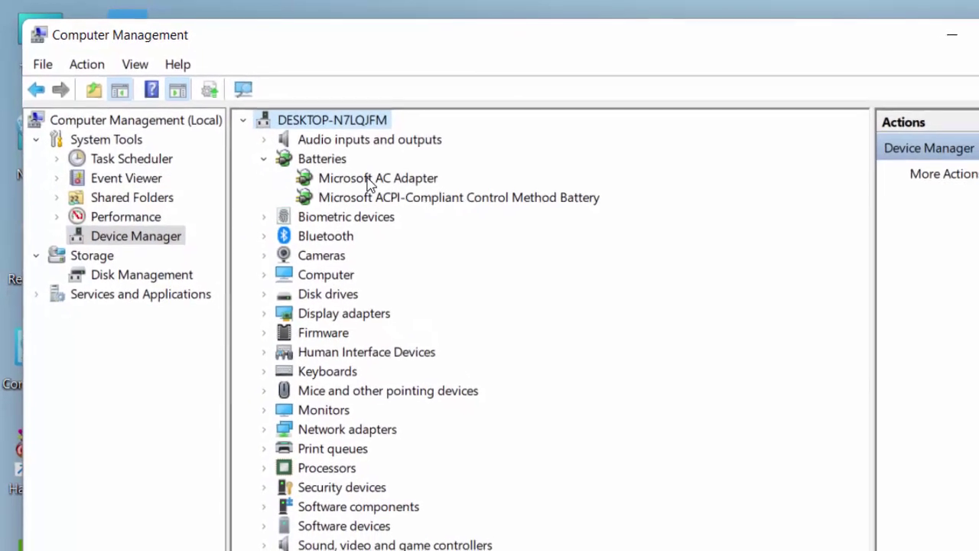
right_click(369, 182)
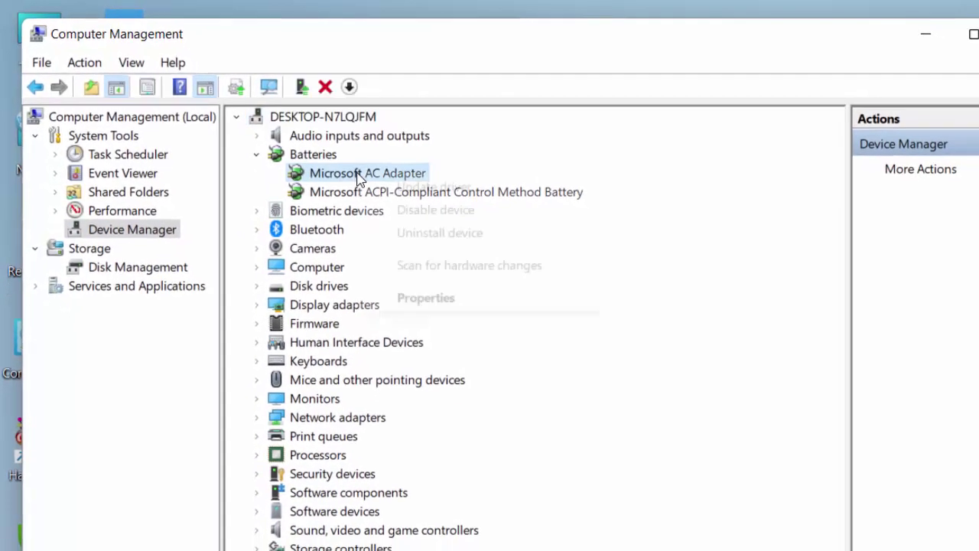
left_click(459, 214)
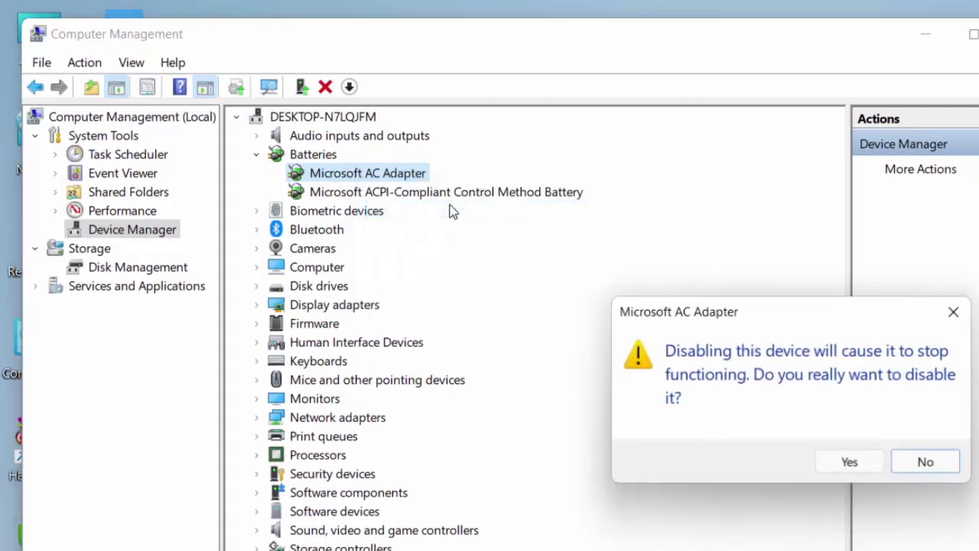
left_click(851, 464)
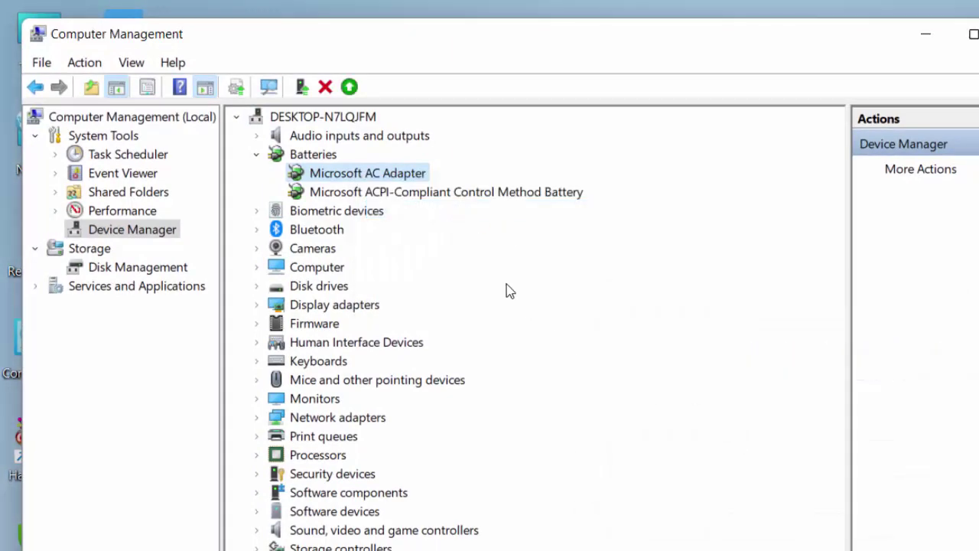
- Disable the Microsoft ACPI-Compliant Control Method Battery too
left_click(346, 194)
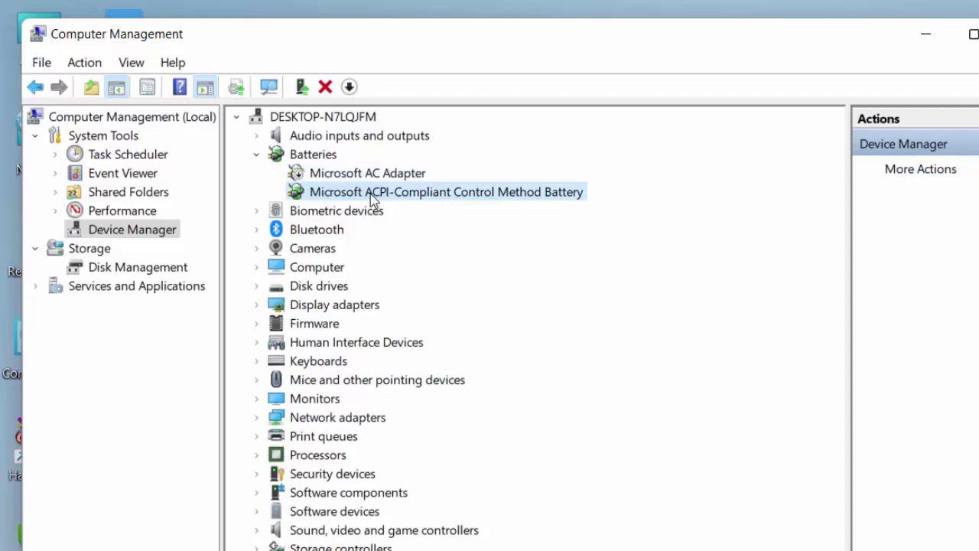
right_click(413, 198)
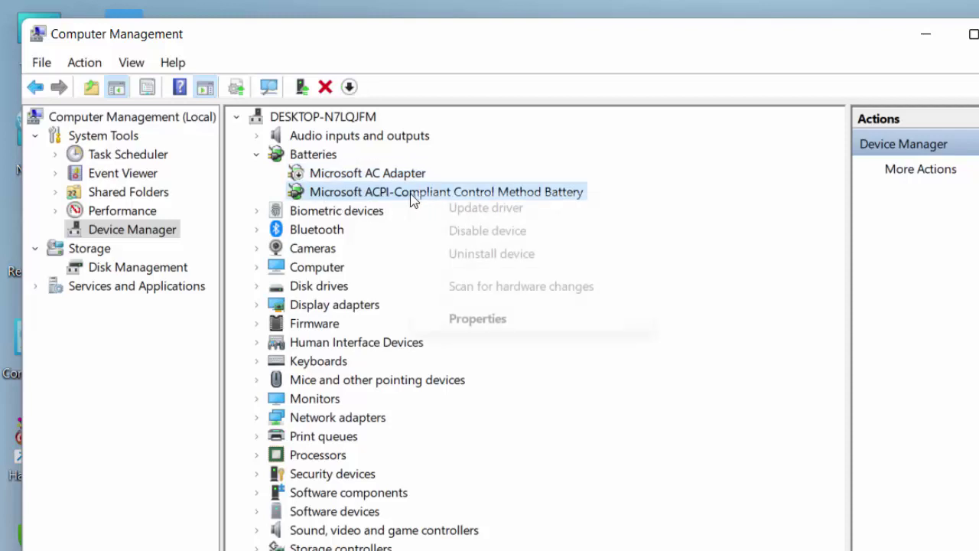
left_click(546, 232)
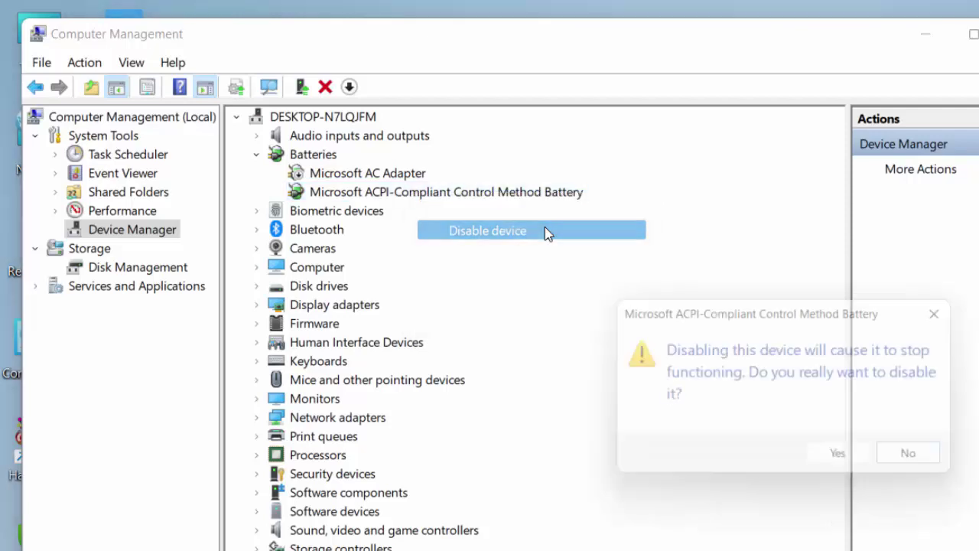
left_click(859, 470)
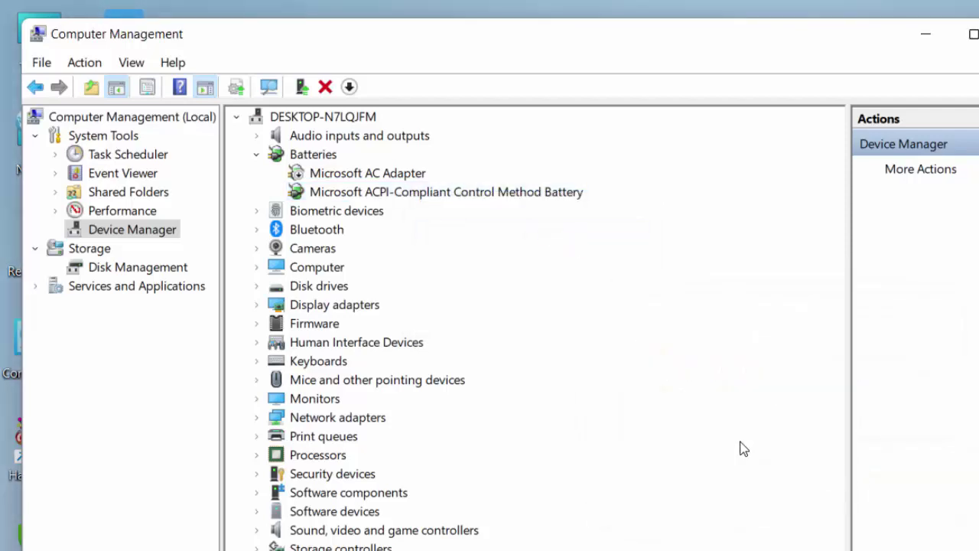
- Scan for hardware changes and re-enable the Microsoft AC Adapter
left_click(271, 89)
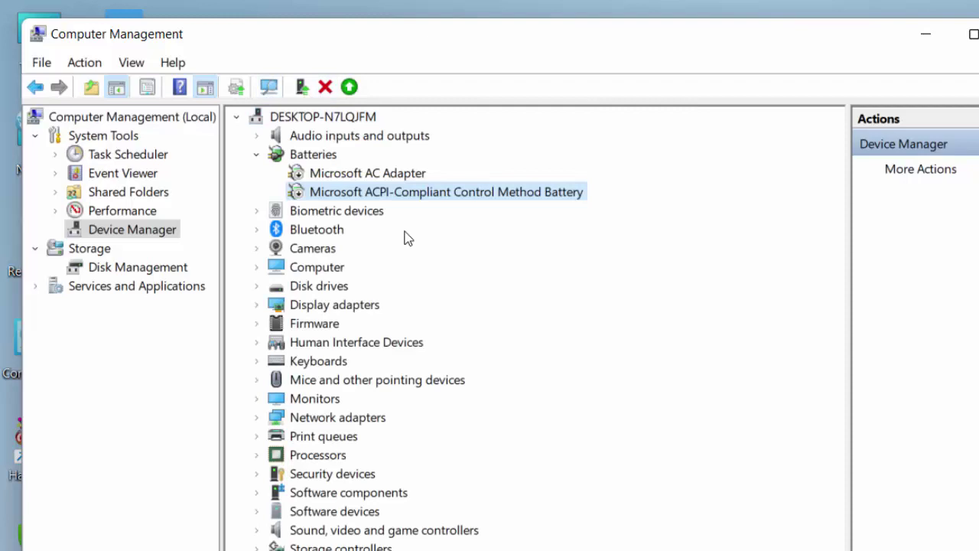
left_click(337, 176)
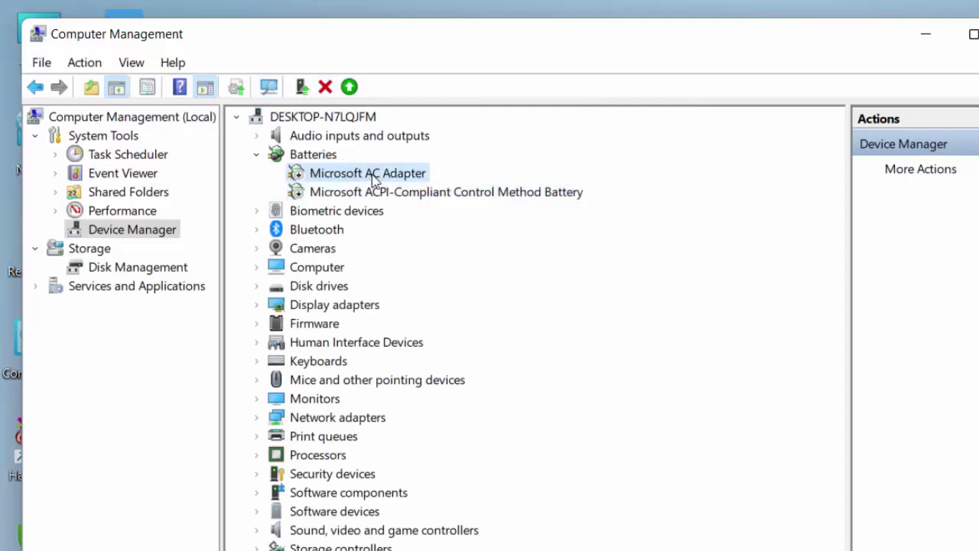
right_click(374, 178)
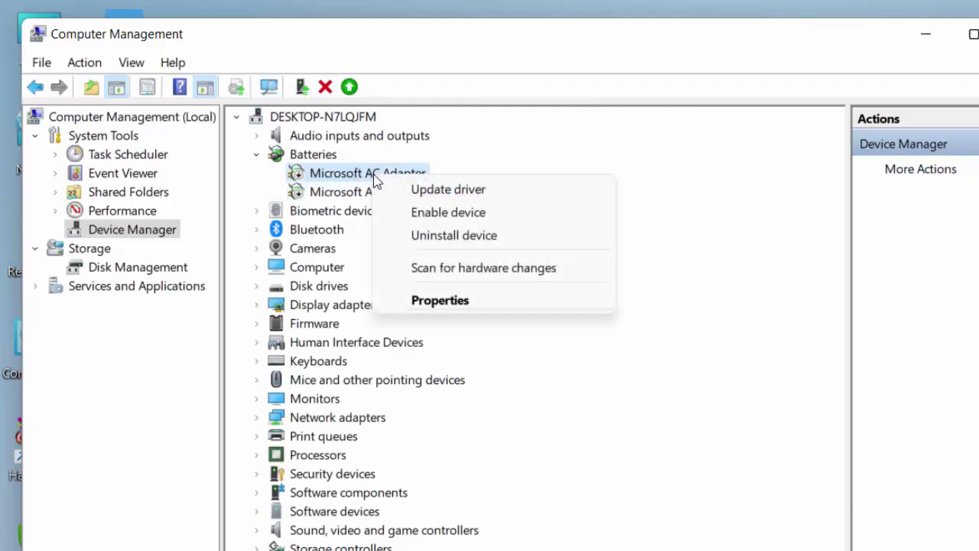
left_click(459, 218)
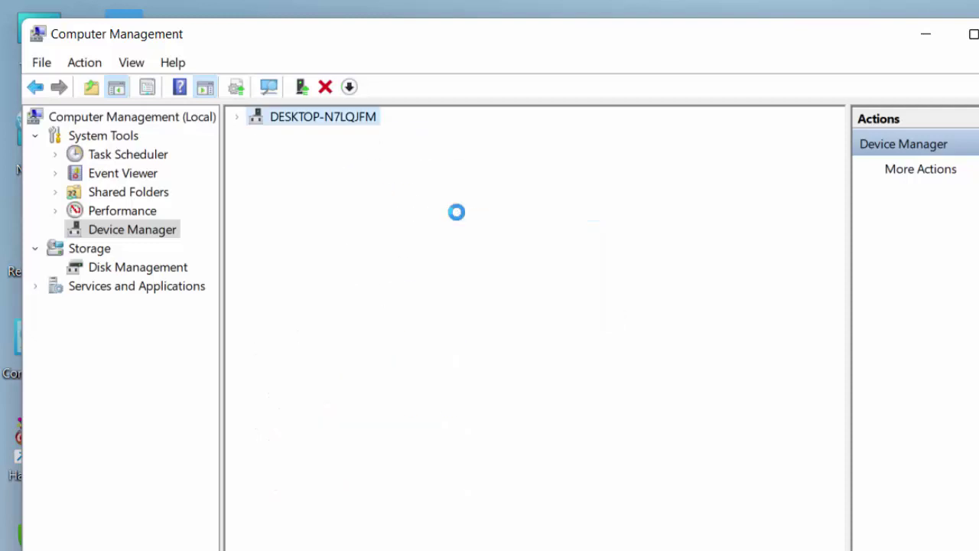
- Re-enable the Microsoft ACPI-Compliant Control Method Battery
left_click(392, 193)
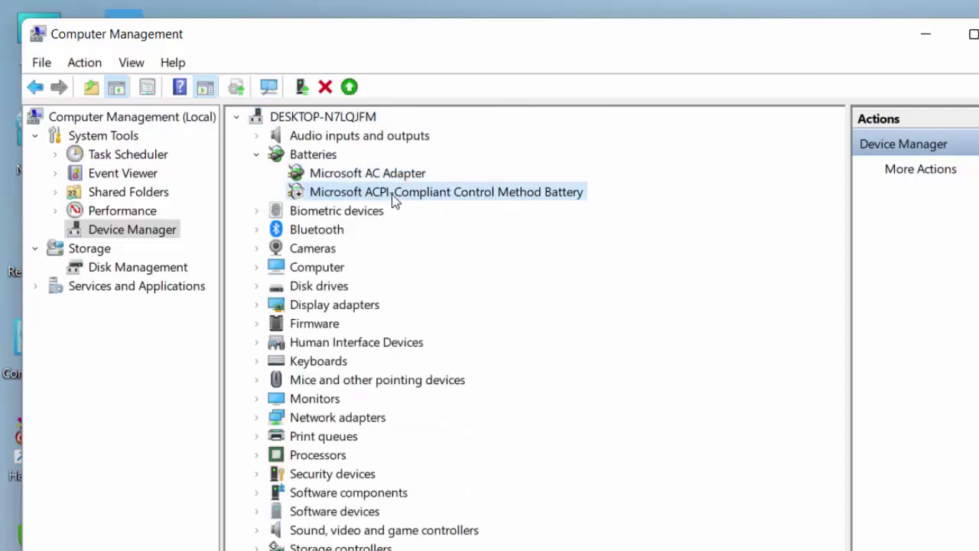
right_click(348, 196)
left_click(414, 231)
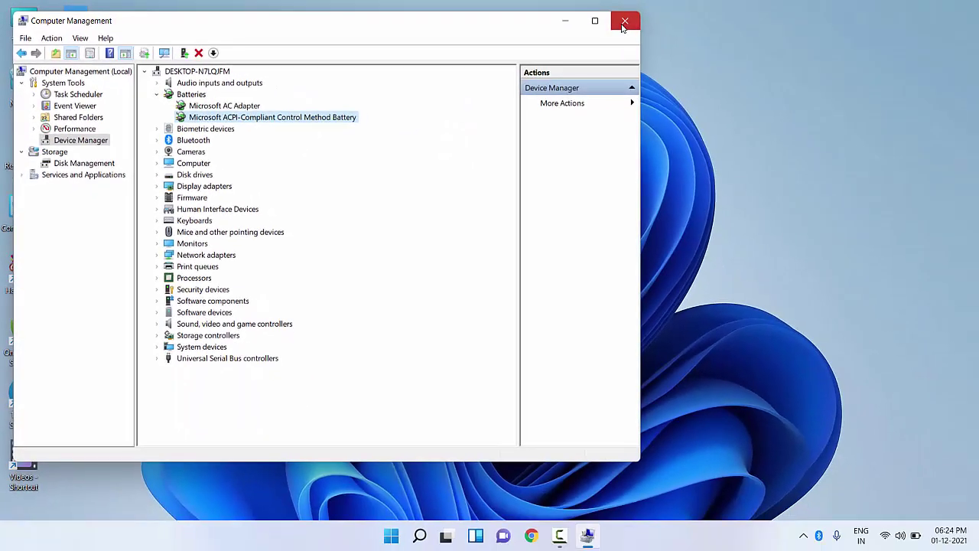
- Close Computer Management and refresh the desktop
left_click(627, 21)
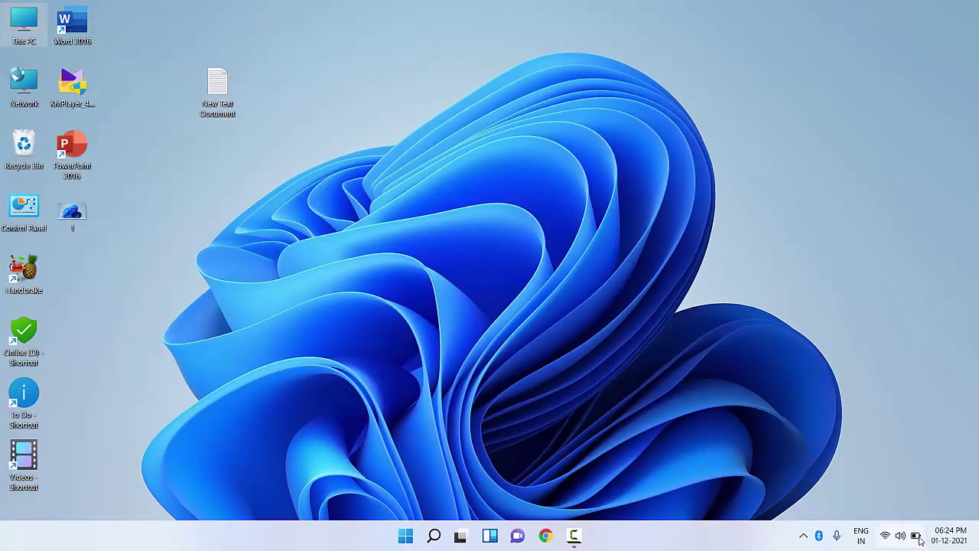
right_click(439, 189)
left_click(470, 243)
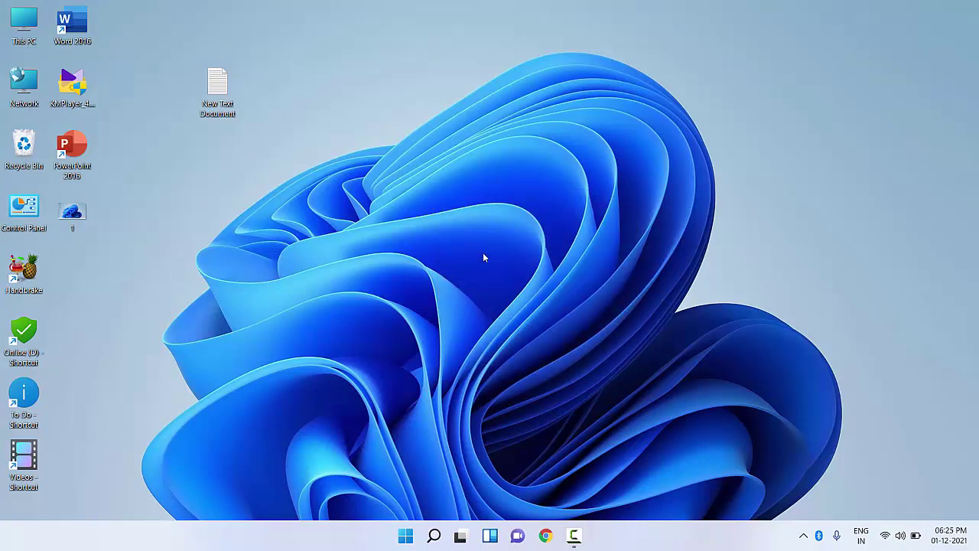
- Search 'troubl' and open the Troubleshoot settings page
key("super")
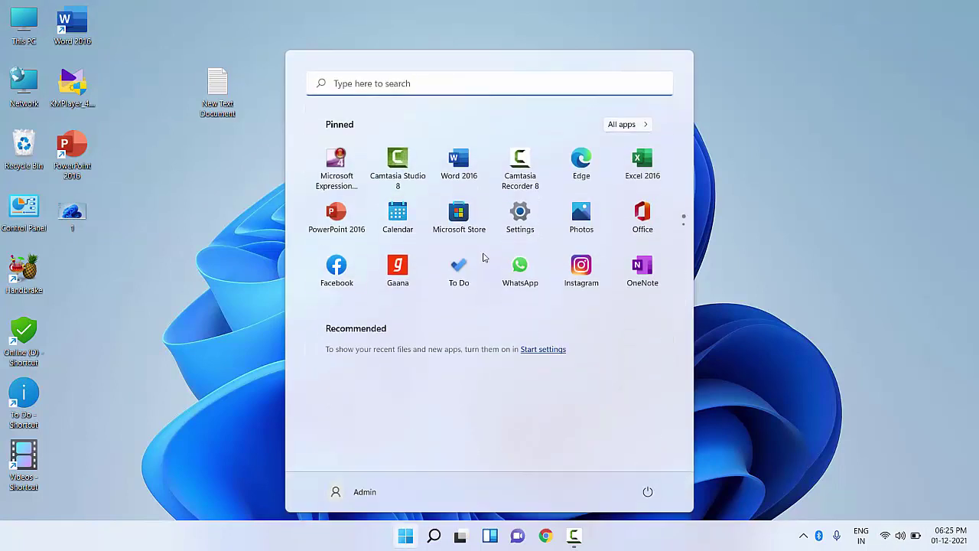
type("troubl")
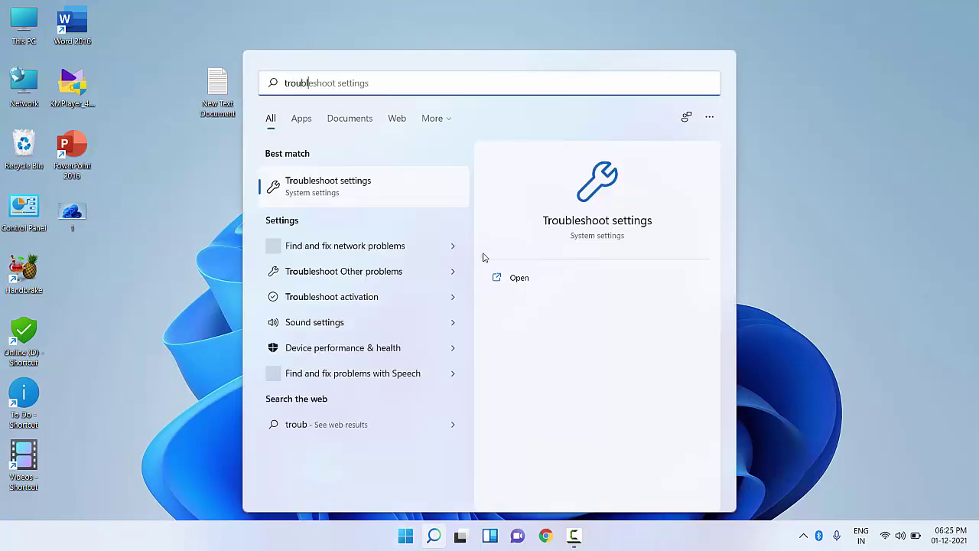
left_click(307, 189)
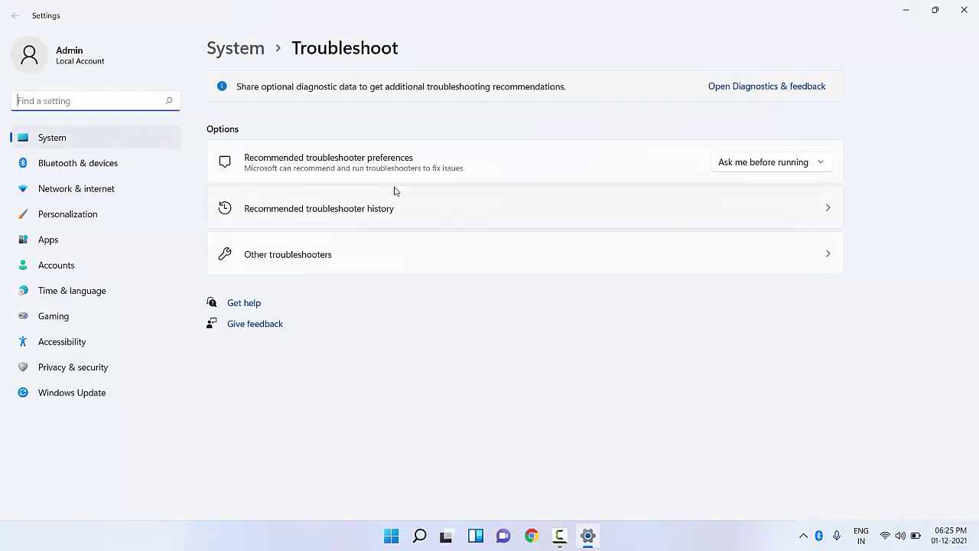
- Run the Power troubleshooter from Other troubleshooters, then cancel it
left_click(294, 260)
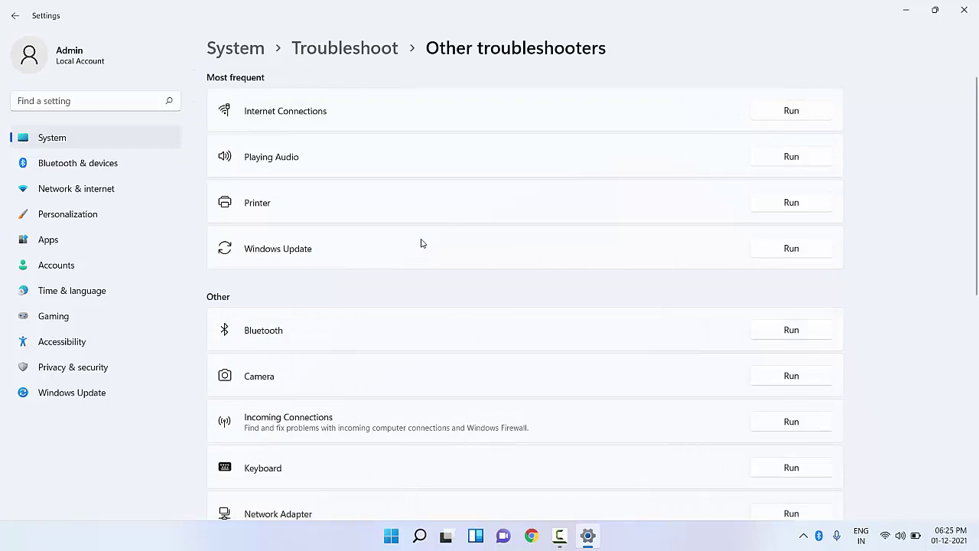
scroll(422, 241, "down", 3)
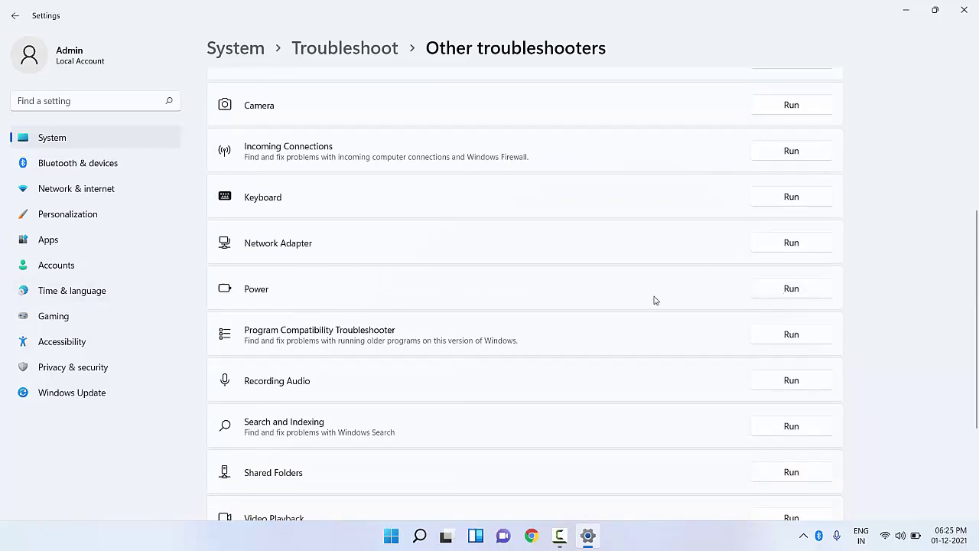
left_click(796, 290)
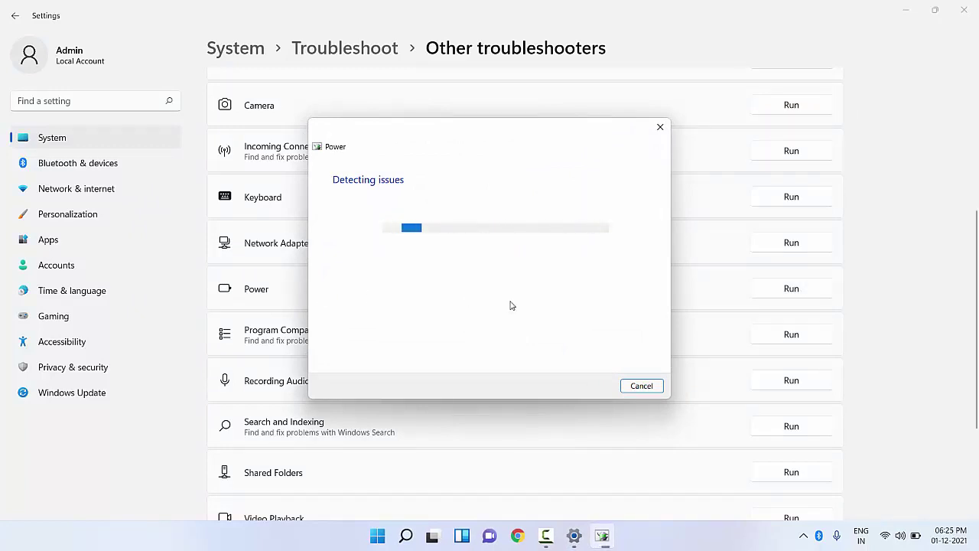
left_click(638, 388)
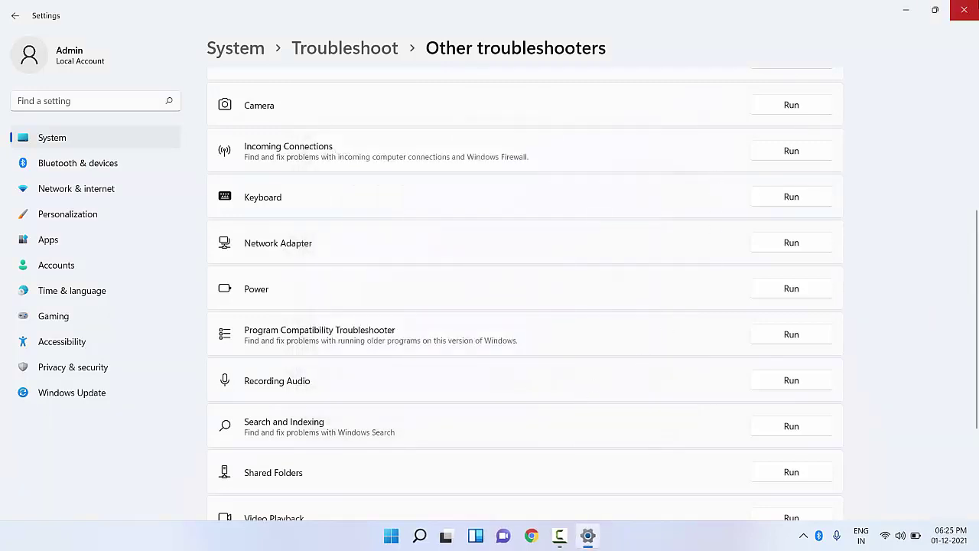
- Close the Settings window with its X button
left_click(964, 10)
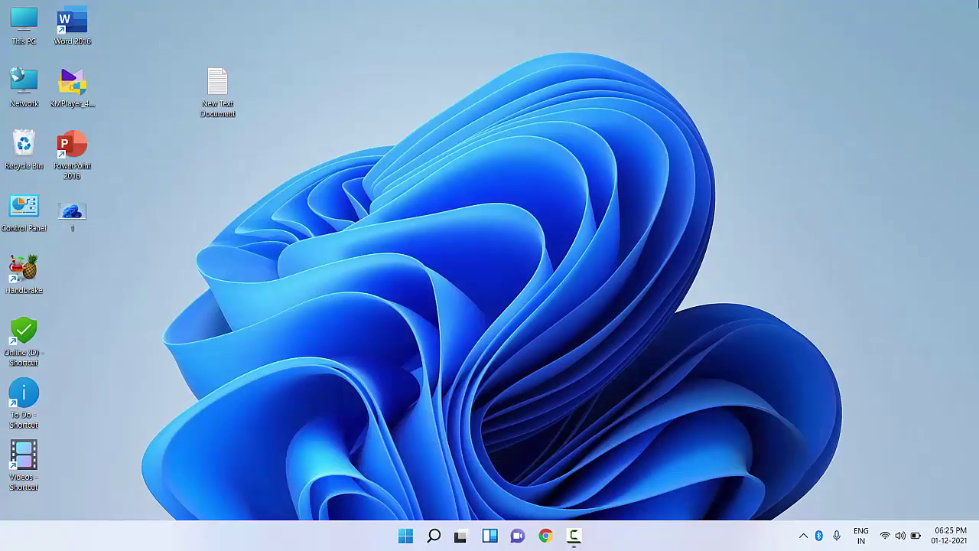